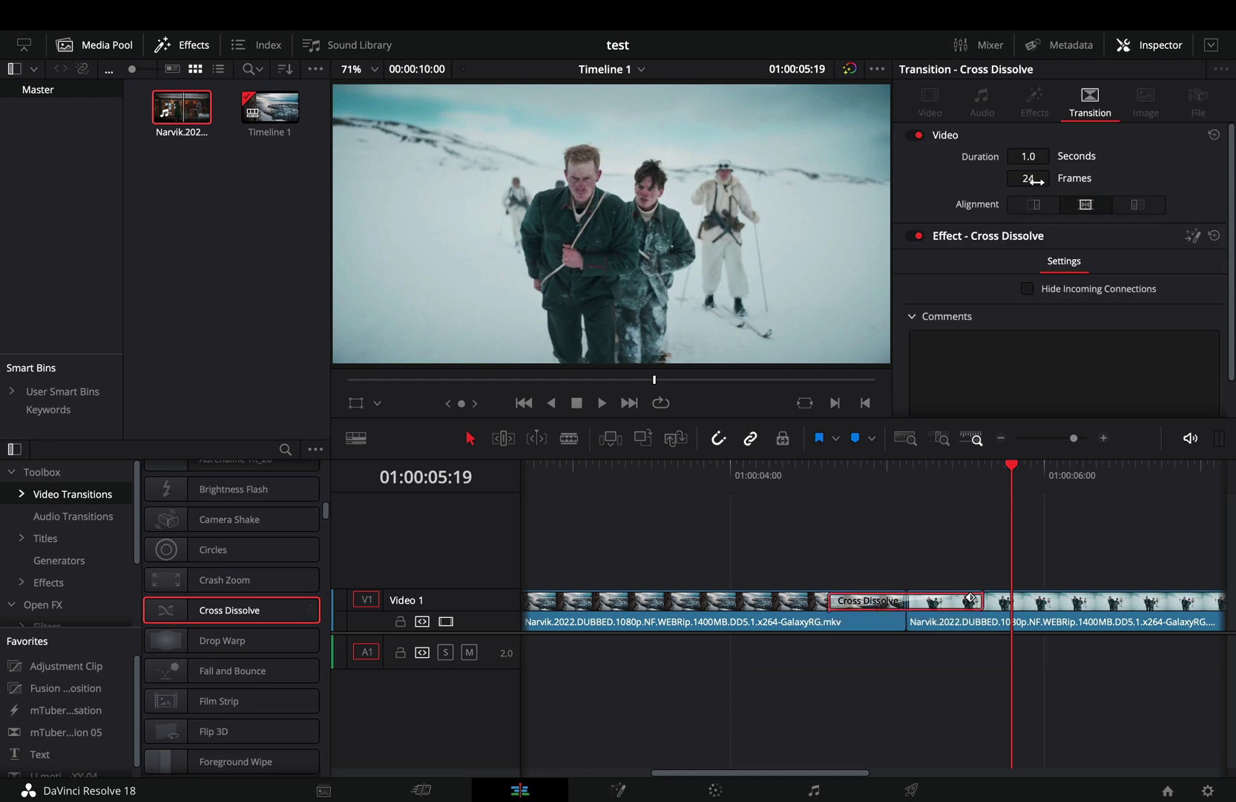
Step: Commit the 10-frame Cross Dissolve duration and bring up the transition's context menu
{"action": "key", "text": "Return"}
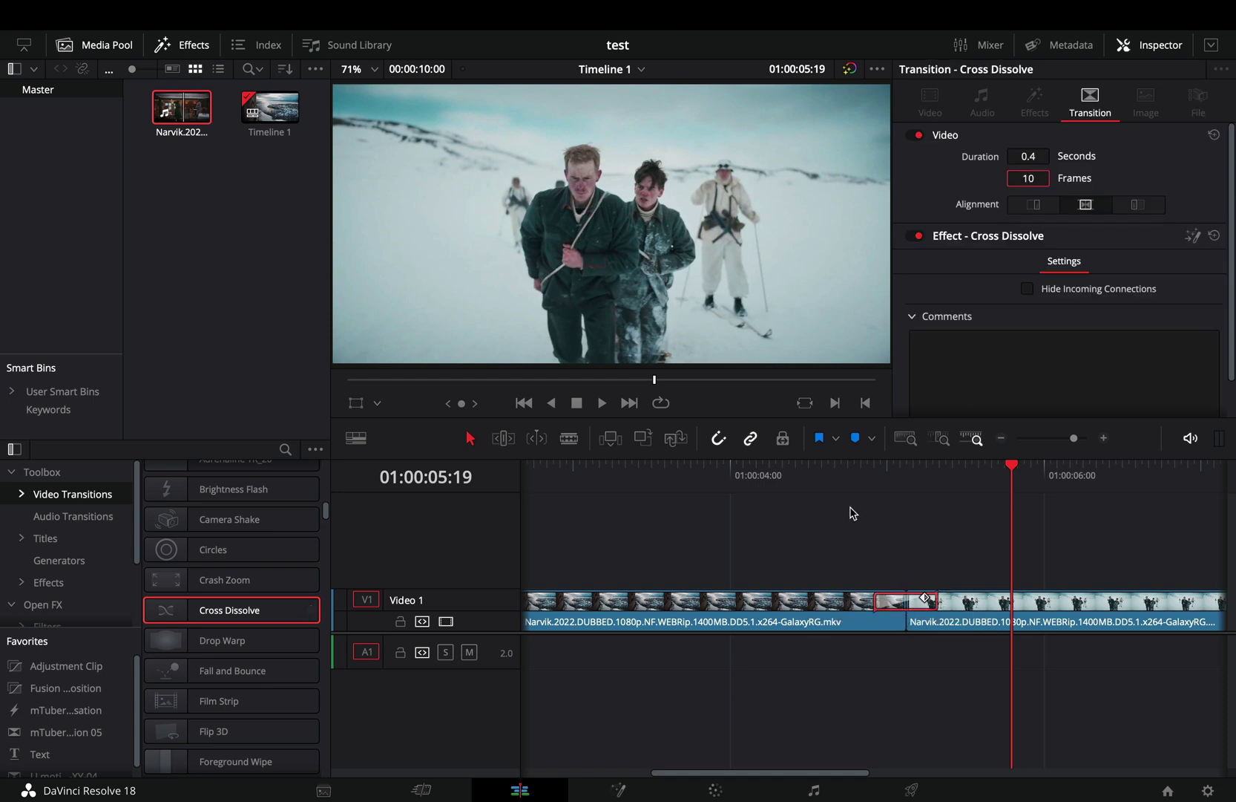
{"action": "right_click", "coordinate": [892, 604]}
Step: Open the transition in the Fusion page and show Dissolve1's Anim Curves modifier
{"action": "left_click", "coordinate": [924, 667]}
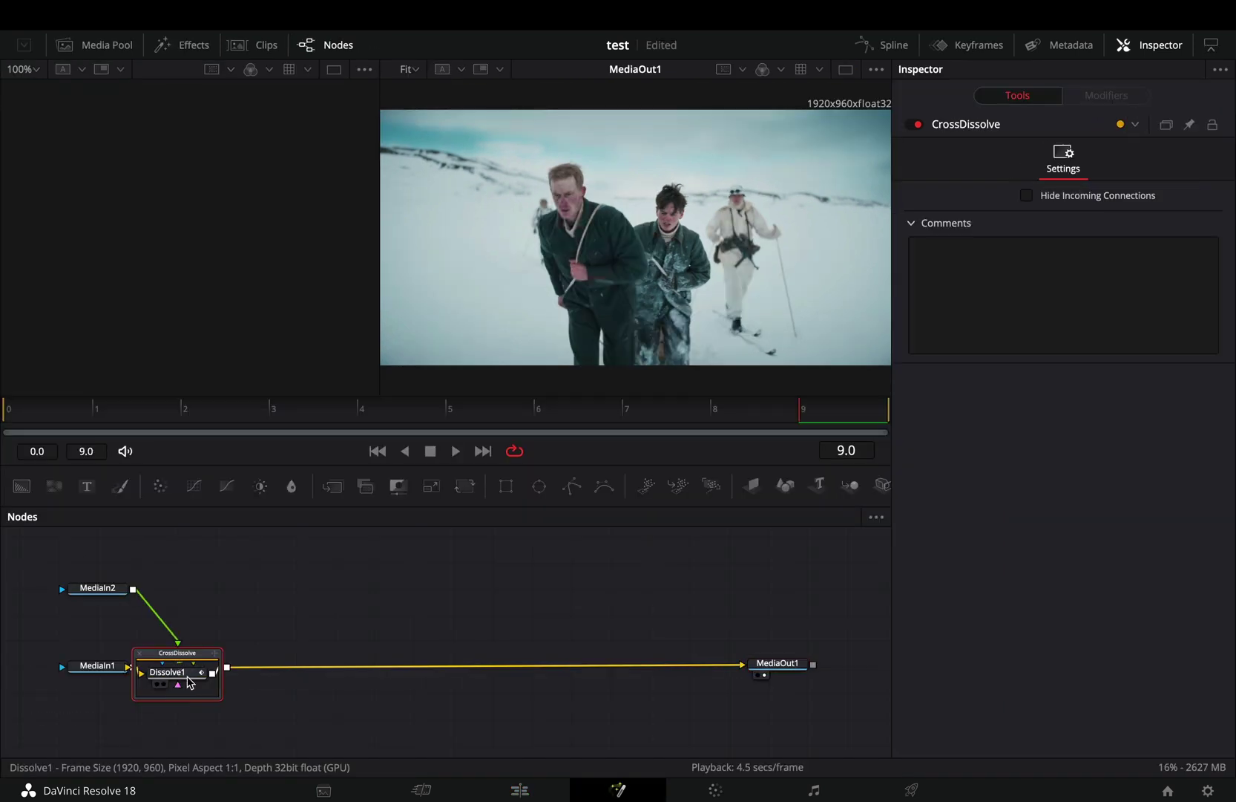
{"action": "left_click", "coordinate": [189, 684]}
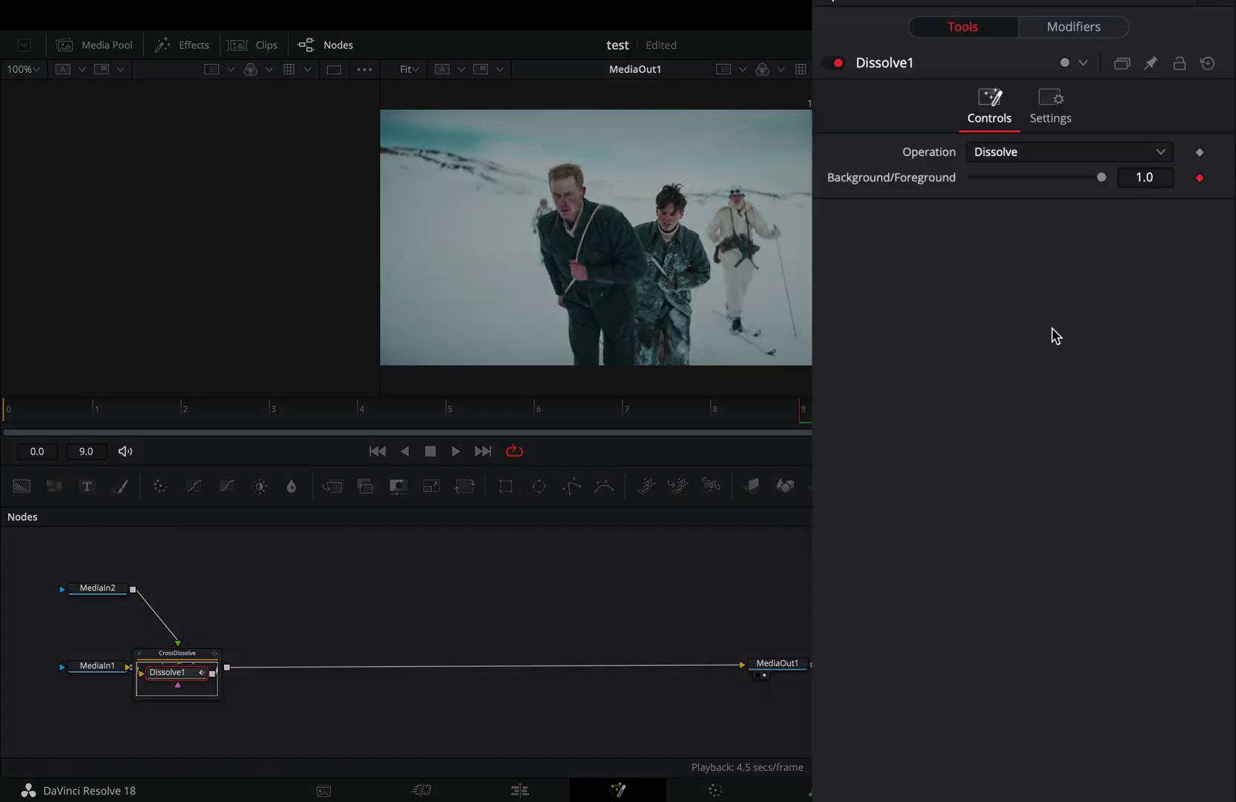
{"action": "left_click", "coordinate": [1092, 36]}
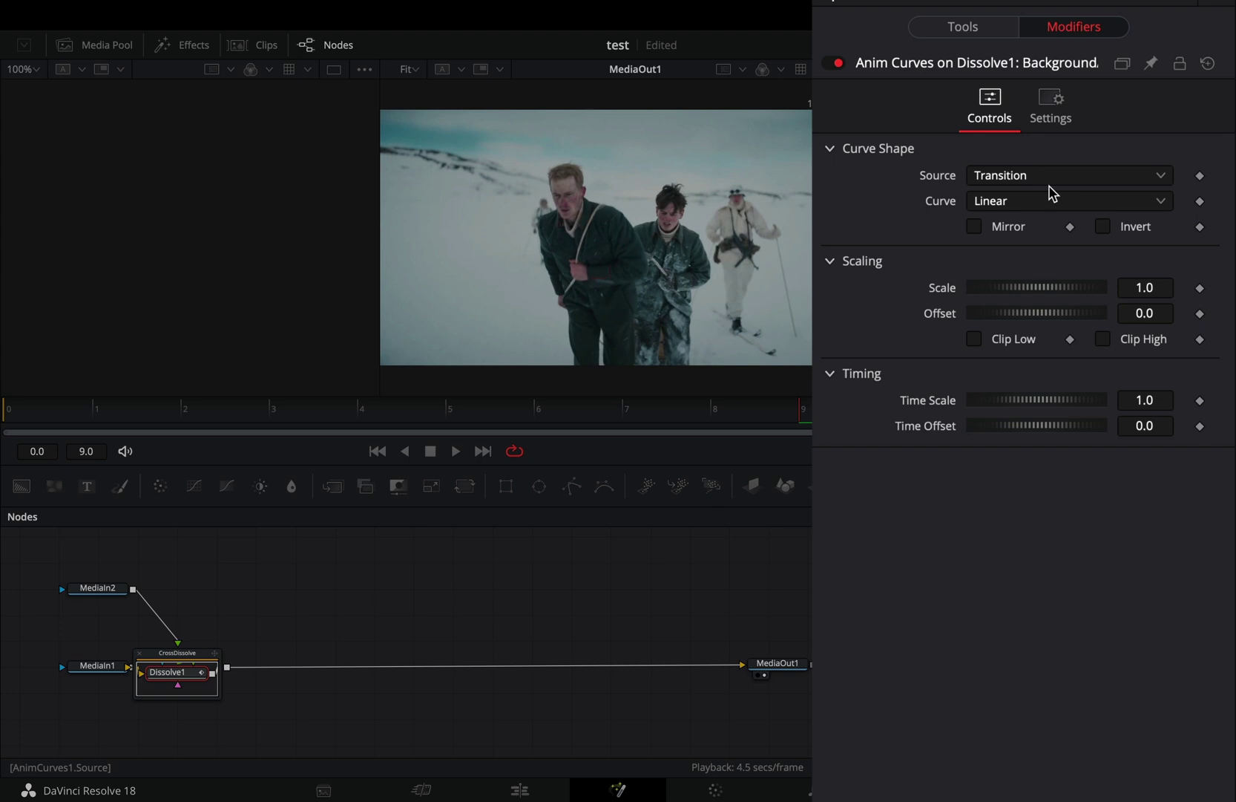
Step: Set the Dissolve1 curve to Easing with Expo ease in and Expo ease out
{"action": "left_click", "coordinate": [1032, 203]}
{"action": "left_click", "coordinate": [1026, 252]}
{"action": "left_click", "coordinate": [1010, 227]}
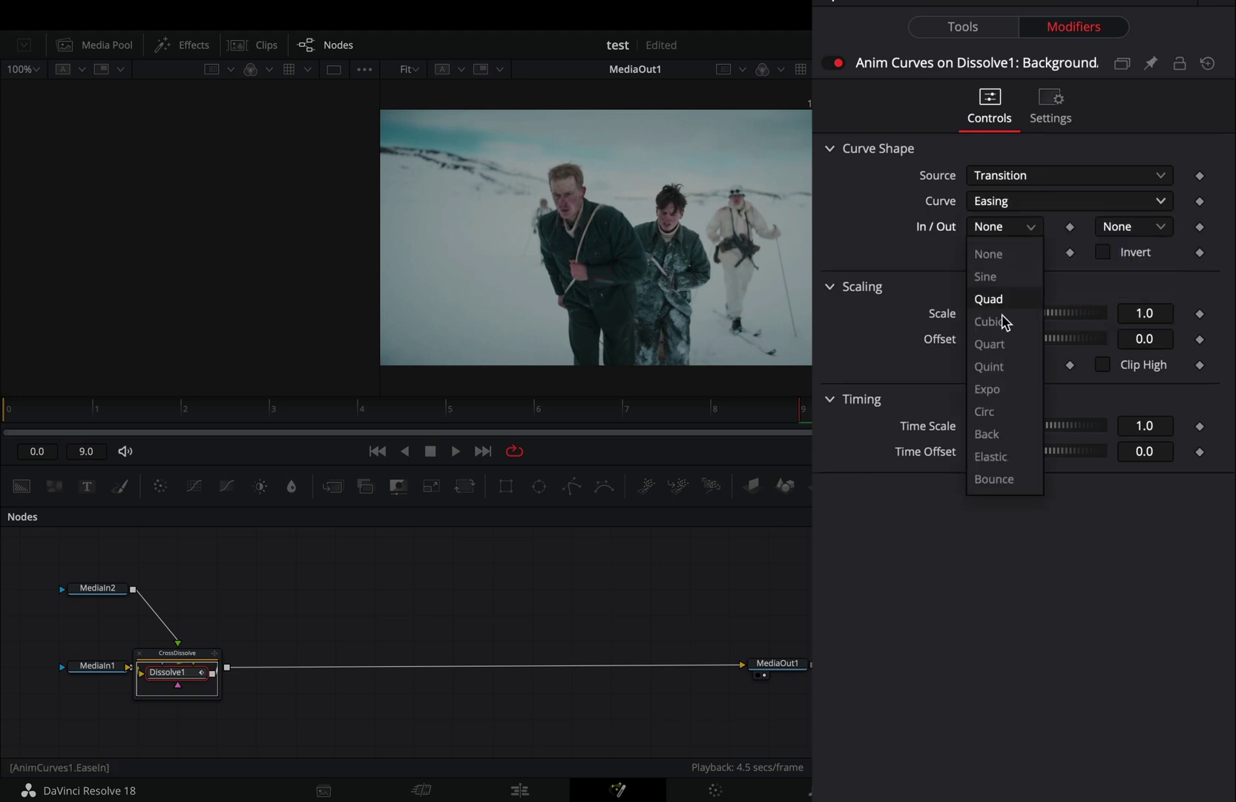
{"action": "left_click", "coordinate": [1008, 392]}
{"action": "left_click", "coordinate": [1140, 224]}
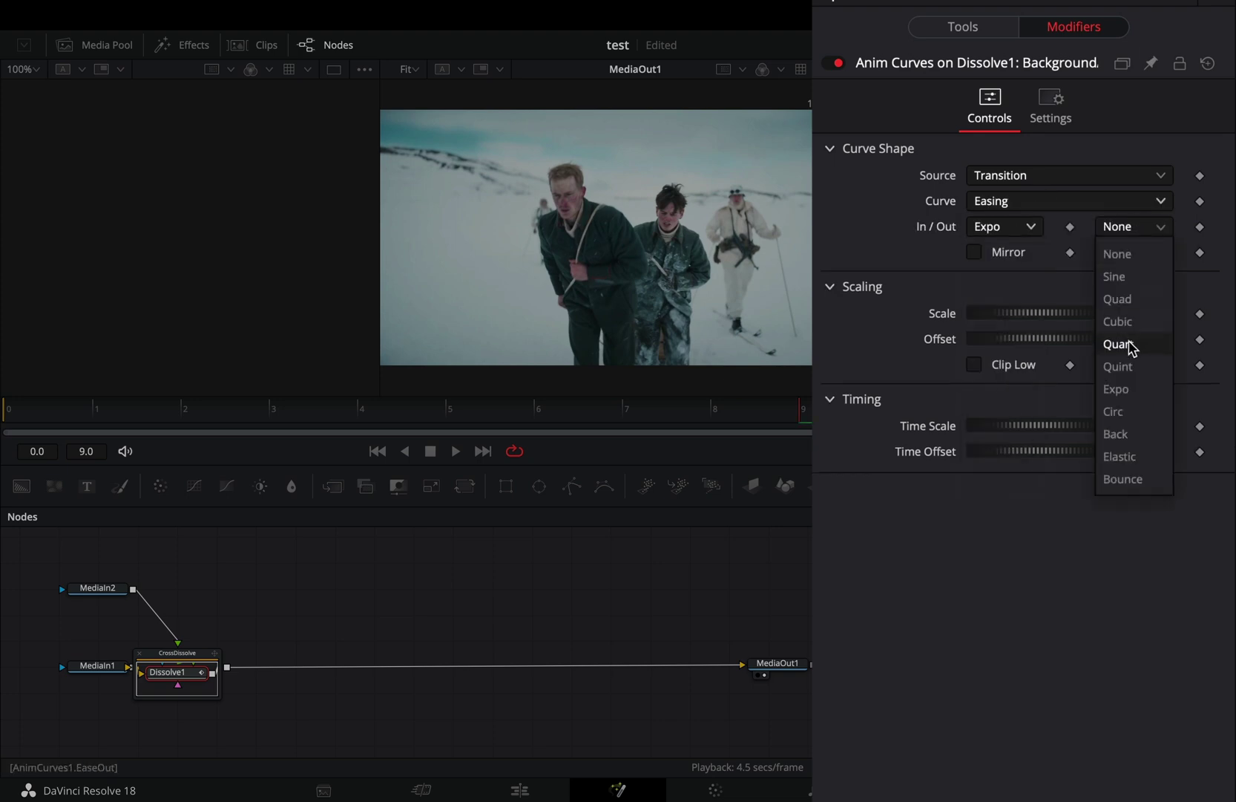
{"action": "left_click", "coordinate": [1133, 386]}
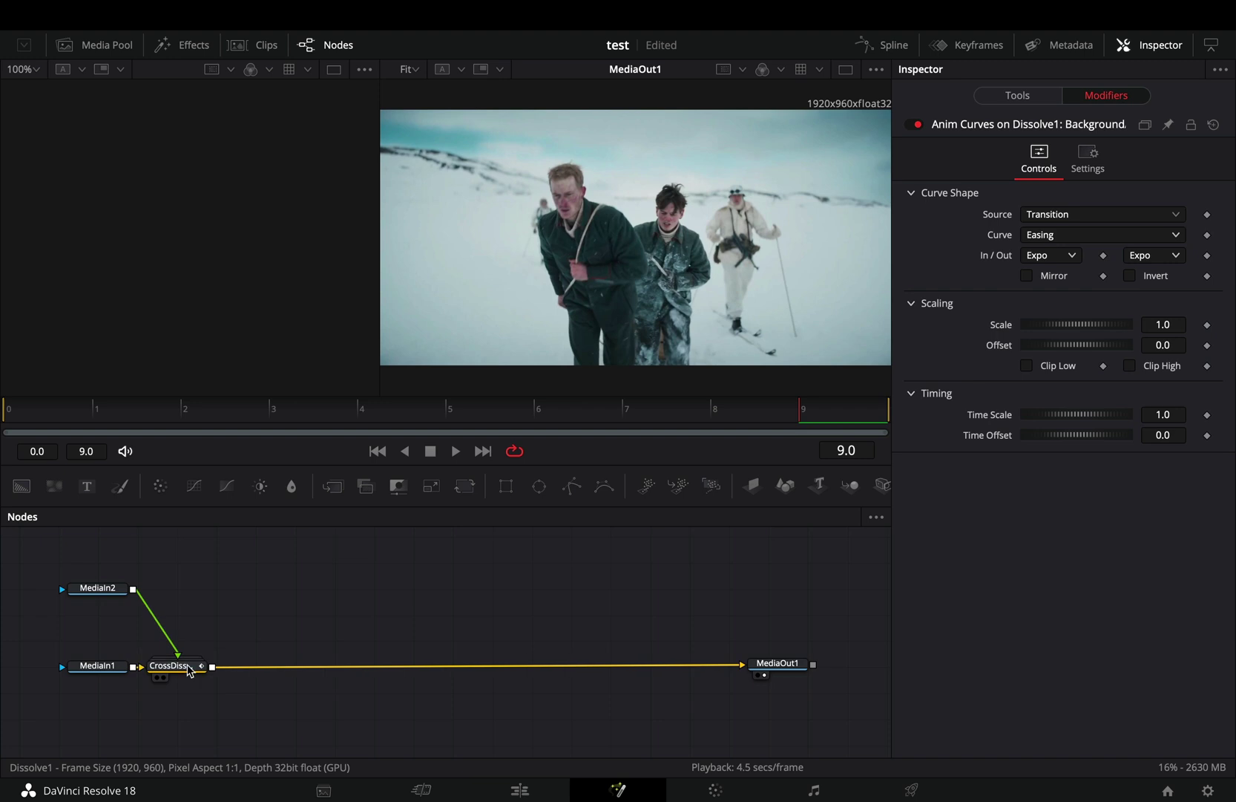
Step: Add a Transform node after Dissolve1 with Edges set to Mirror
{"action": "key", "text": "ctrl+t"}
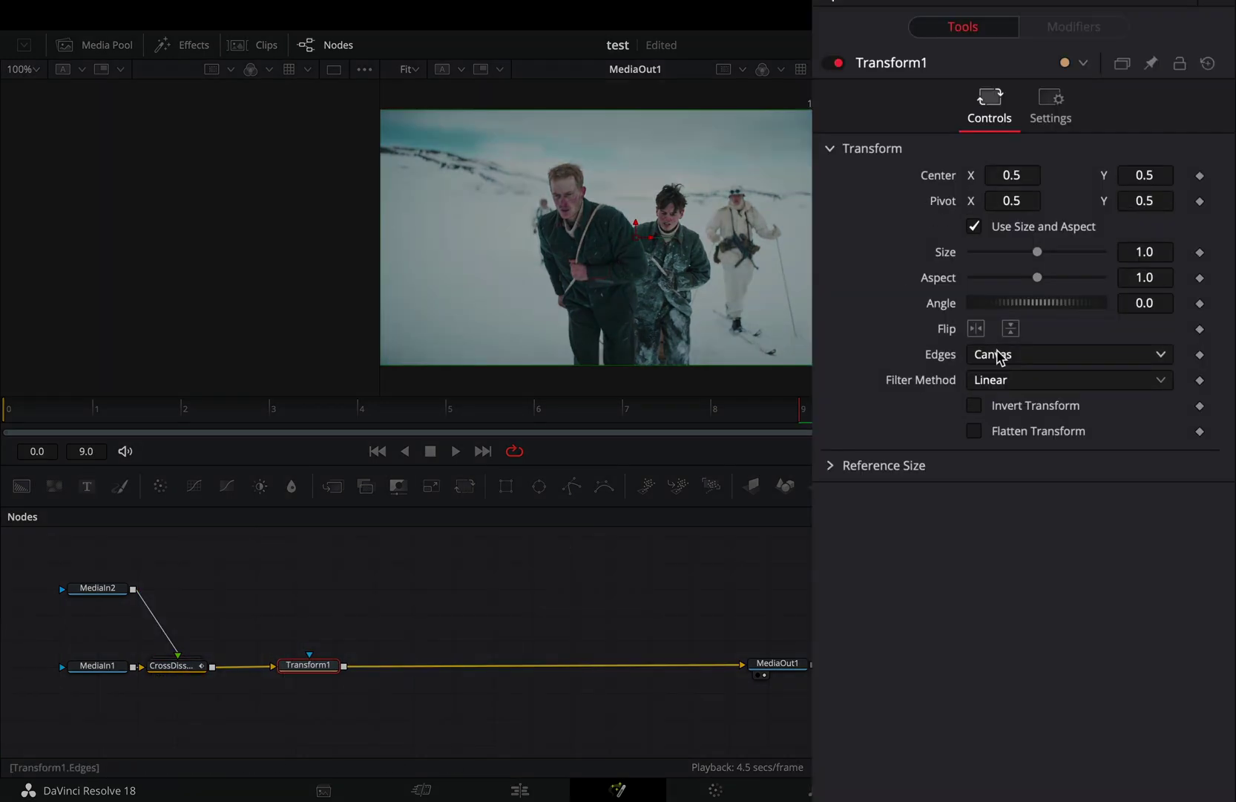
{"action": "left_click", "coordinate": [997, 355]}
{"action": "left_click", "coordinate": [996, 449]}
Step: Drive the Transform centre with a Shake modifier, smoothness lowered to 1.38
{"action": "right_click", "coordinate": [944, 182]}
{"action": "mouse_move", "coordinate": [1009, 259]}
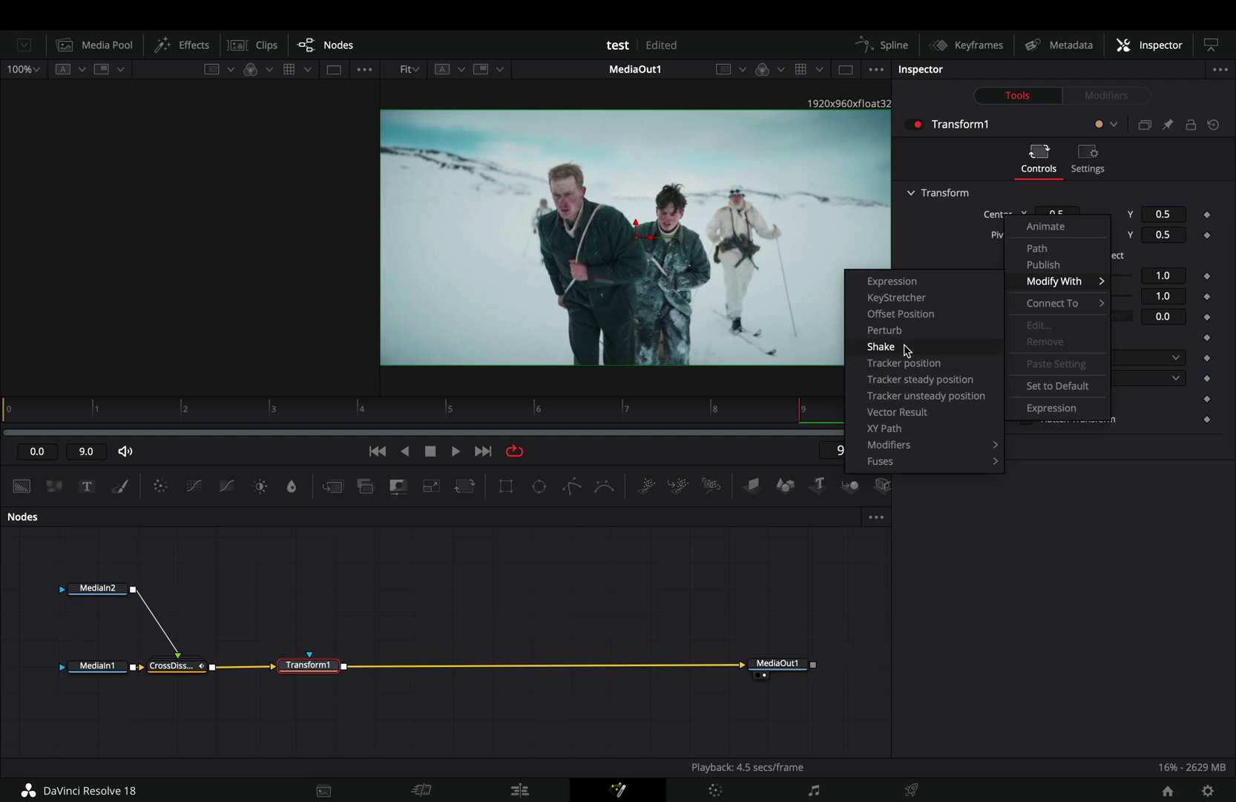
{"action": "left_click", "coordinate": [881, 346]}
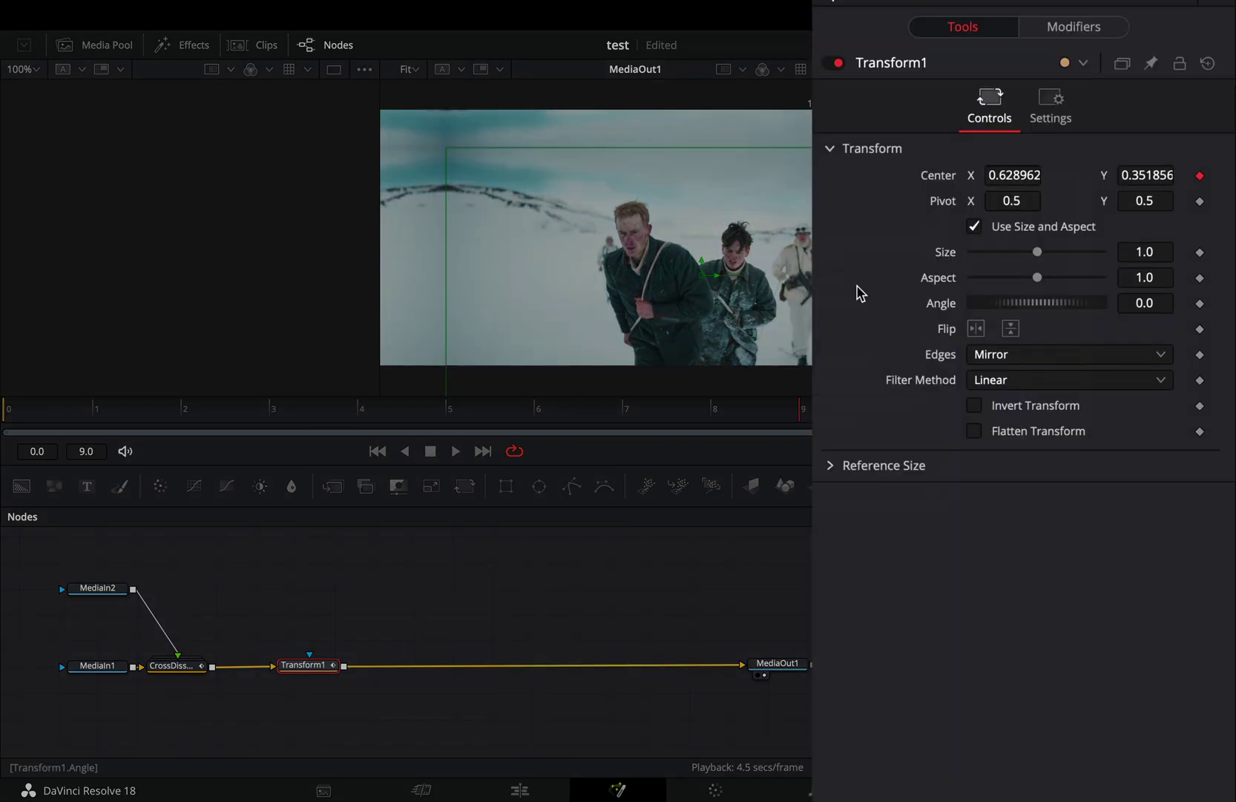
{"action": "left_click", "coordinate": [1055, 30]}
{"action": "left_click_drag", "start_coordinate": [983, 201], "coordinate": [978, 205]}
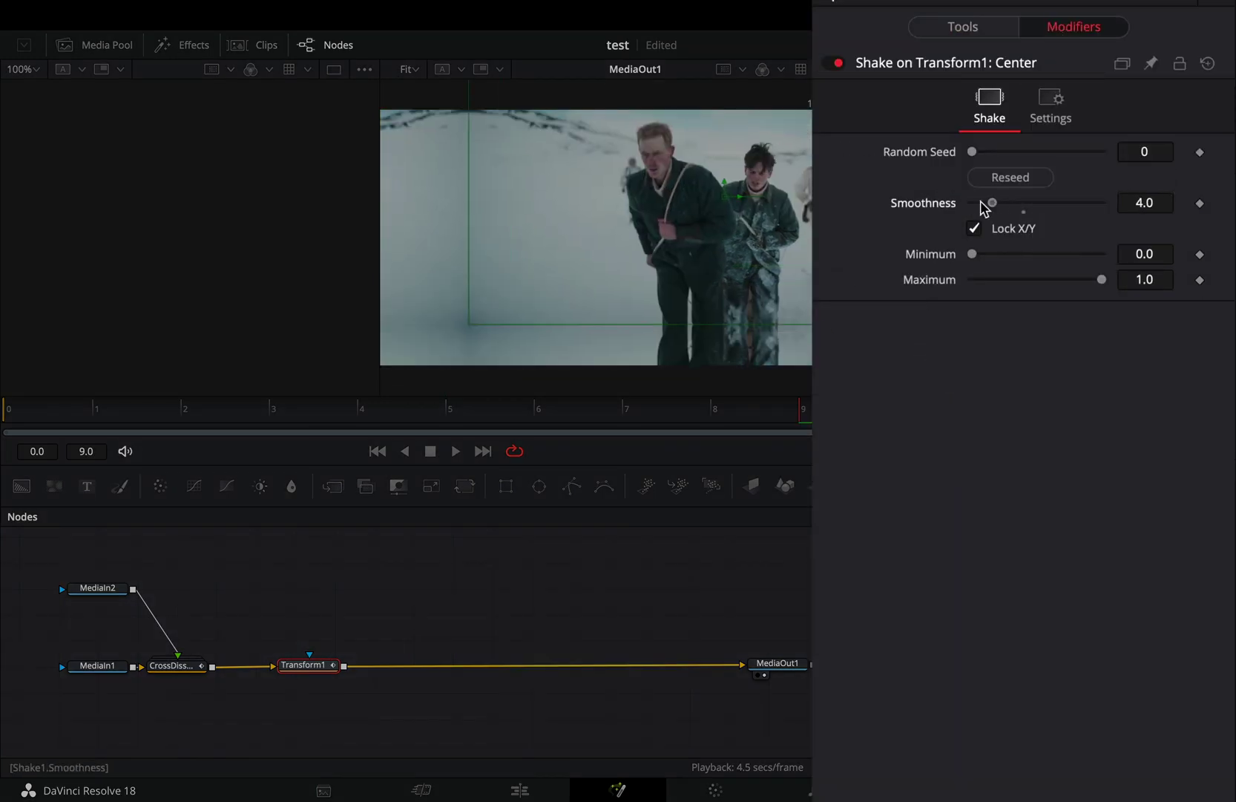
Step: Enable motion blur on the Transform and raise its quality
{"action": "left_click", "coordinate": [982, 34]}
{"action": "left_click", "coordinate": [1046, 108]}
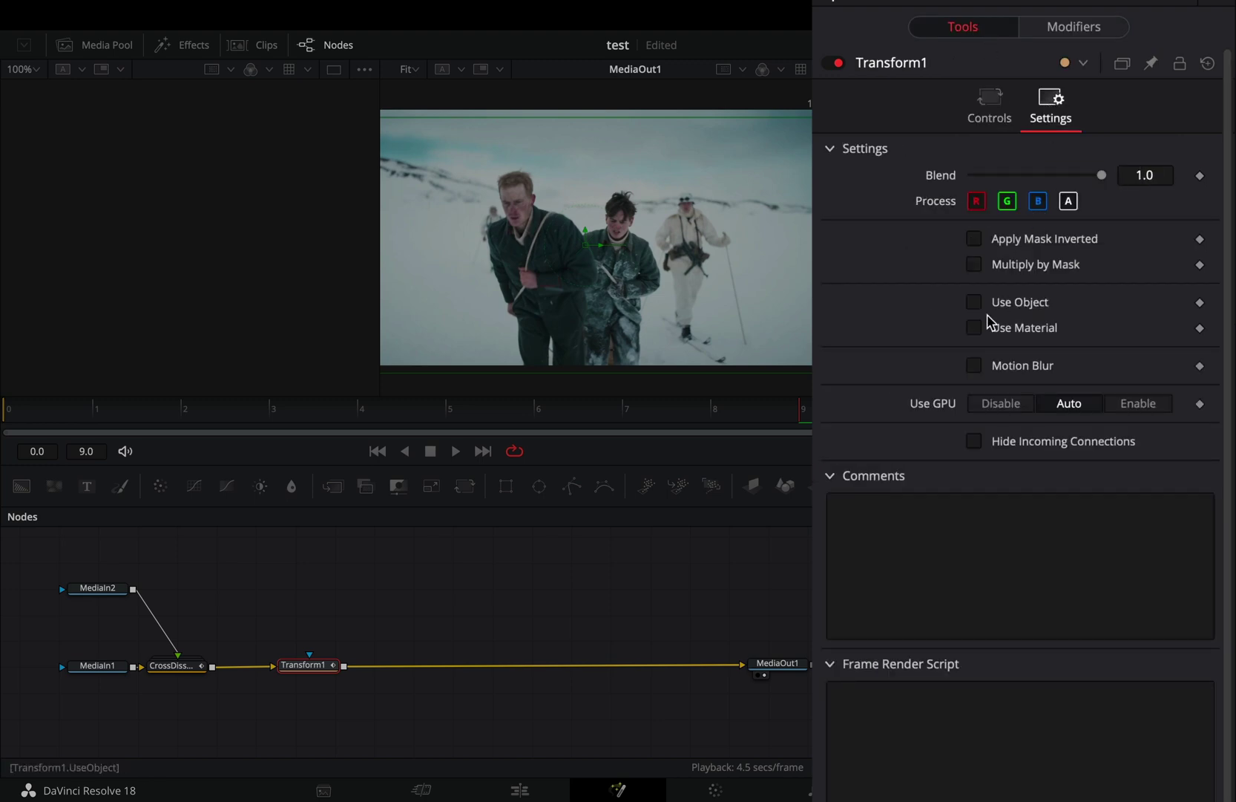
{"action": "left_click", "coordinate": [974, 366]}
{"action": "left_click_drag", "start_coordinate": [1019, 390], "coordinate": [1032, 390]}
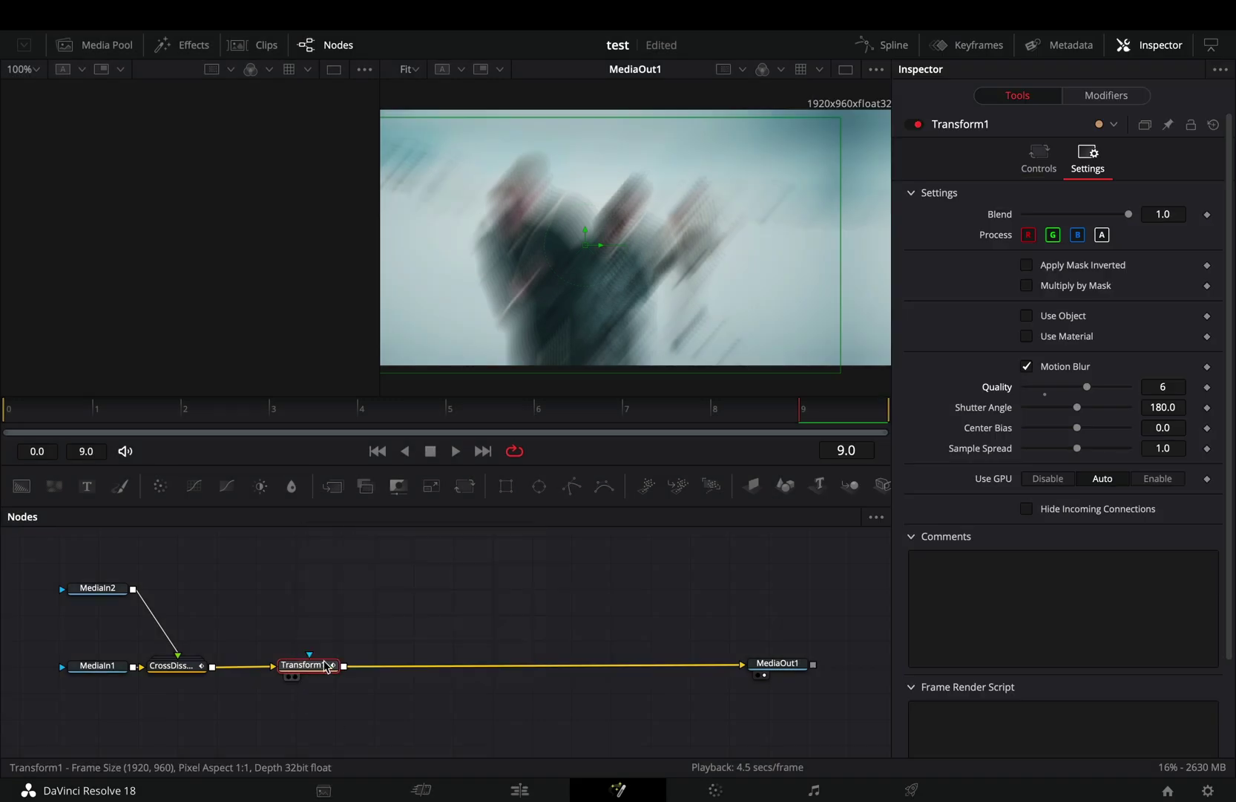
Step: Insert a Duplicate node after the Transform using the tool search
{"action": "key", "text": "shift+space"}
{"action": "type", "text": "dupli"}
{"action": "key", "text": "Return"}
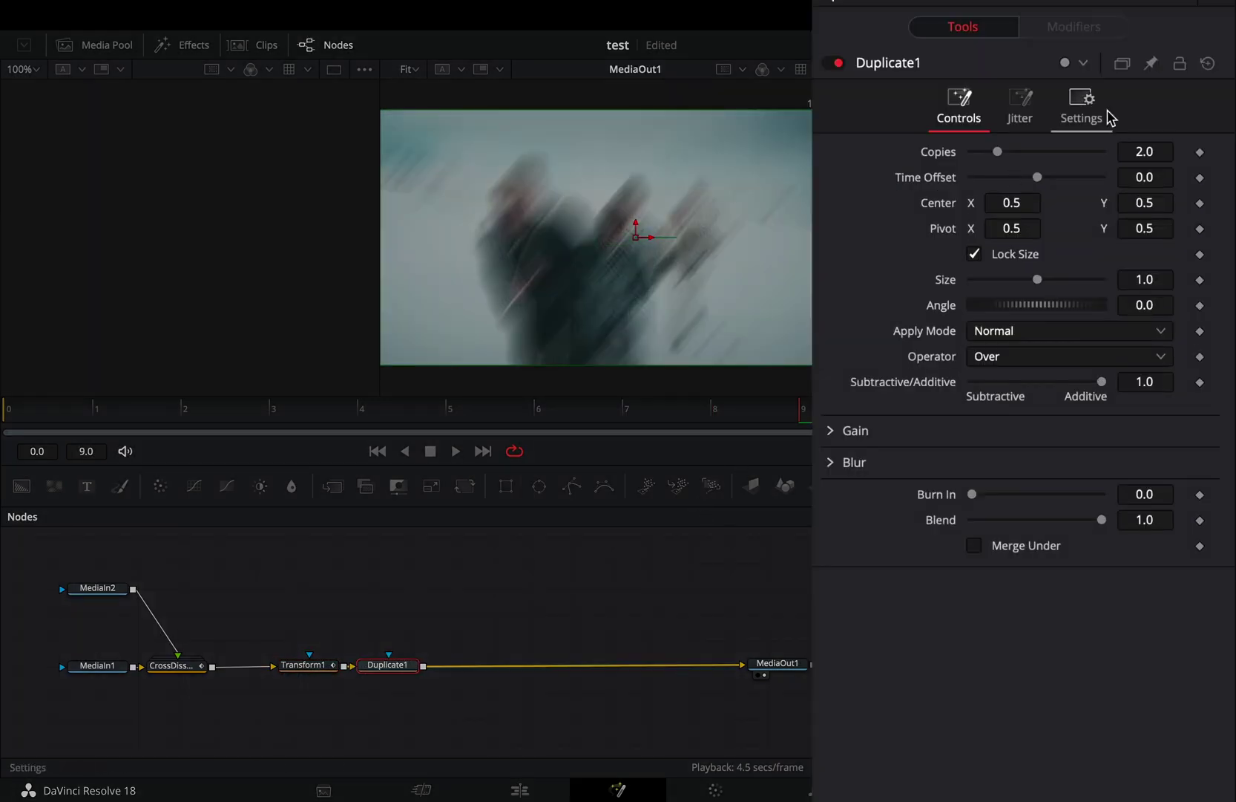
{"action": "left_click", "coordinate": [1082, 106]}
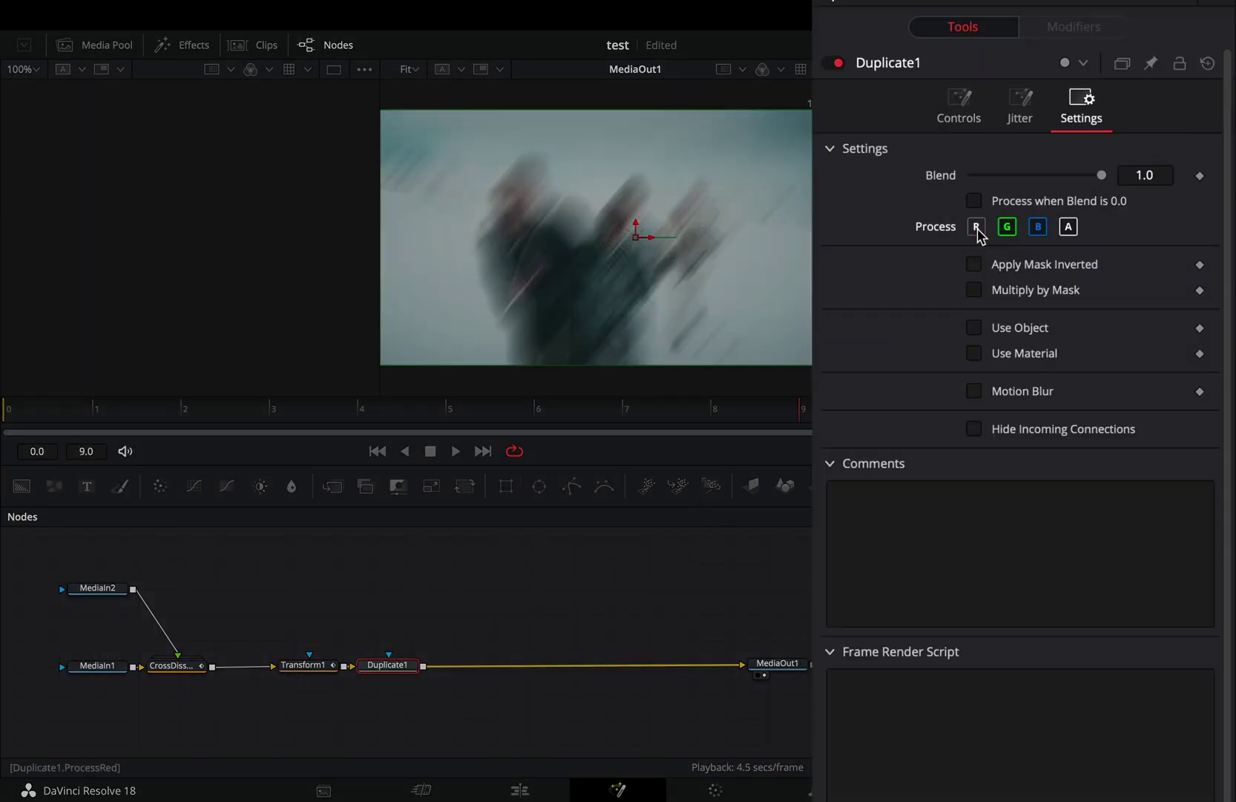
Step: Set the Duplicate's time offset to -0.28 and glow to about 0.071
{"action": "left_click", "coordinate": [979, 122]}
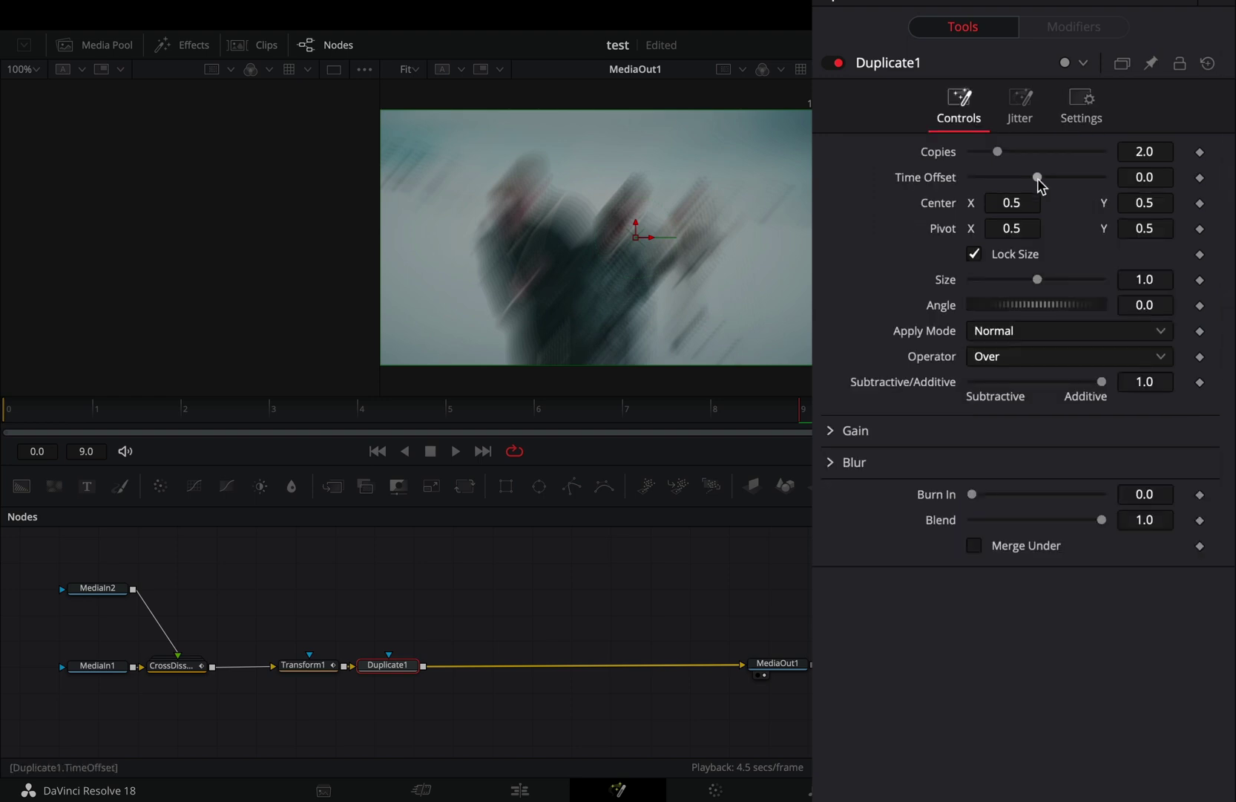
{"action": "left_click_drag", "start_coordinate": [1037, 177], "coordinate": [1032, 177]}
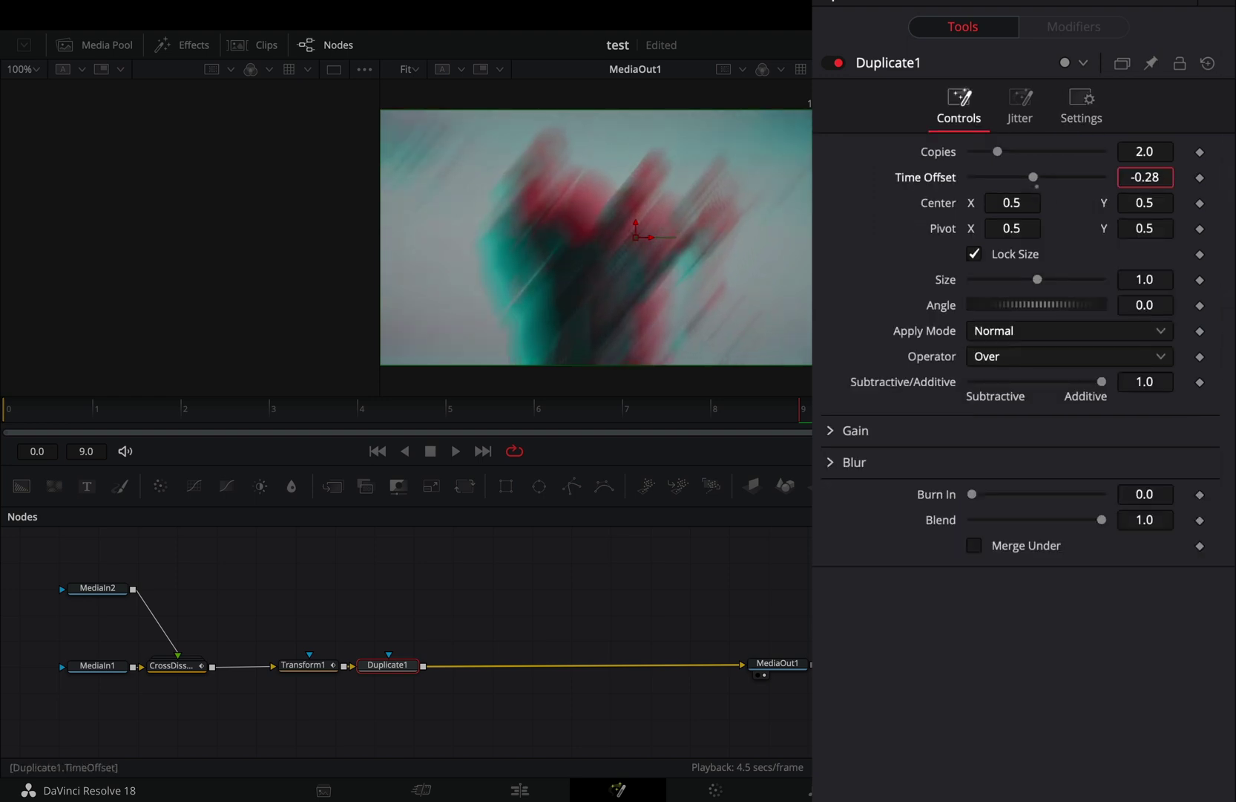
{"action": "left_click", "coordinate": [829, 463]}
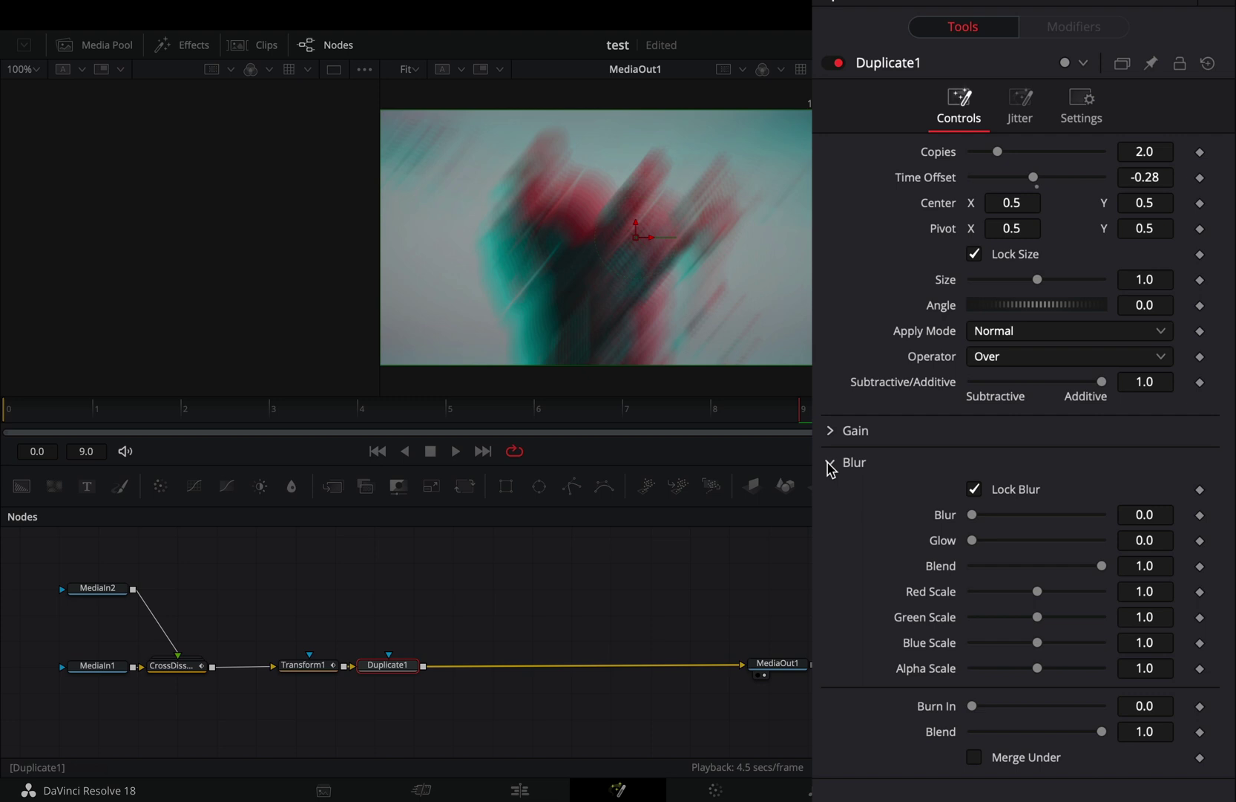
{"action": "left_click_drag", "start_coordinate": [973, 540], "coordinate": [982, 546]}
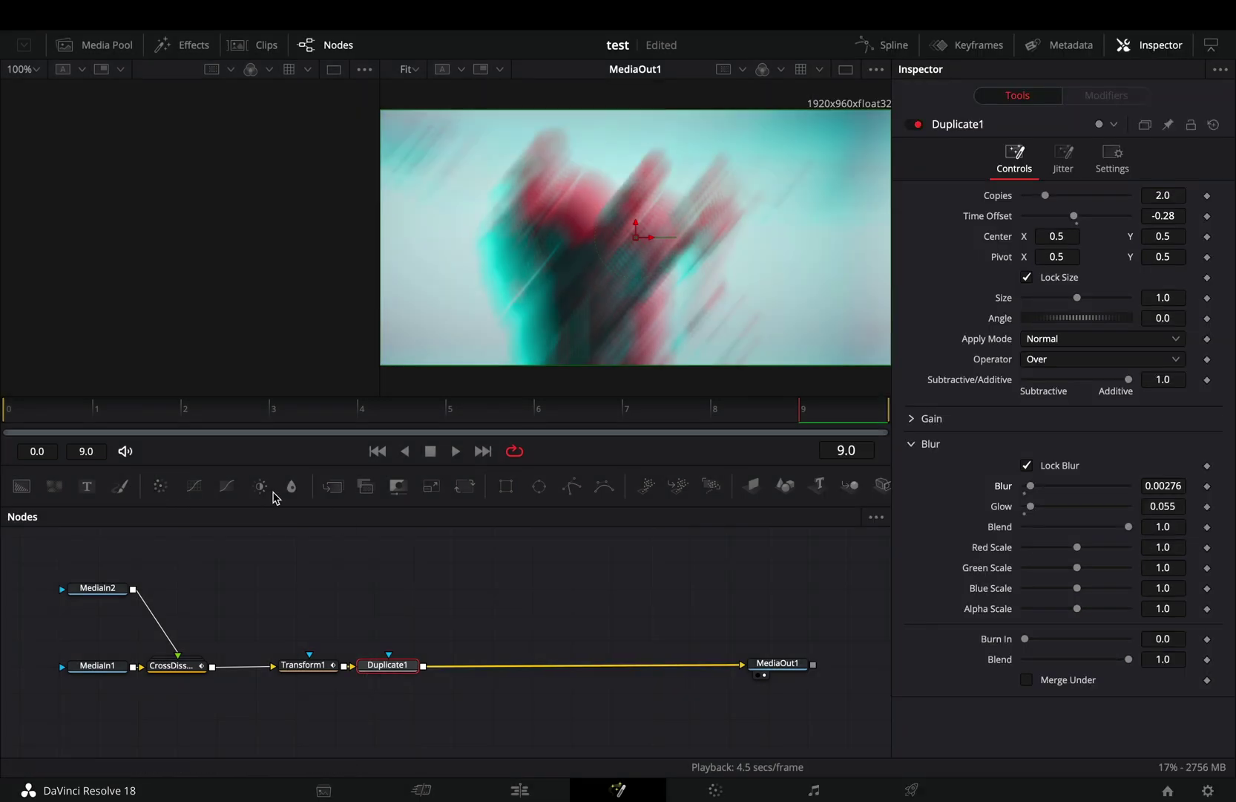
Step: Add a BrightnessContrast node and drive its Gain with an Anim Curves modifier
{"action": "left_click", "coordinate": [260, 486]}
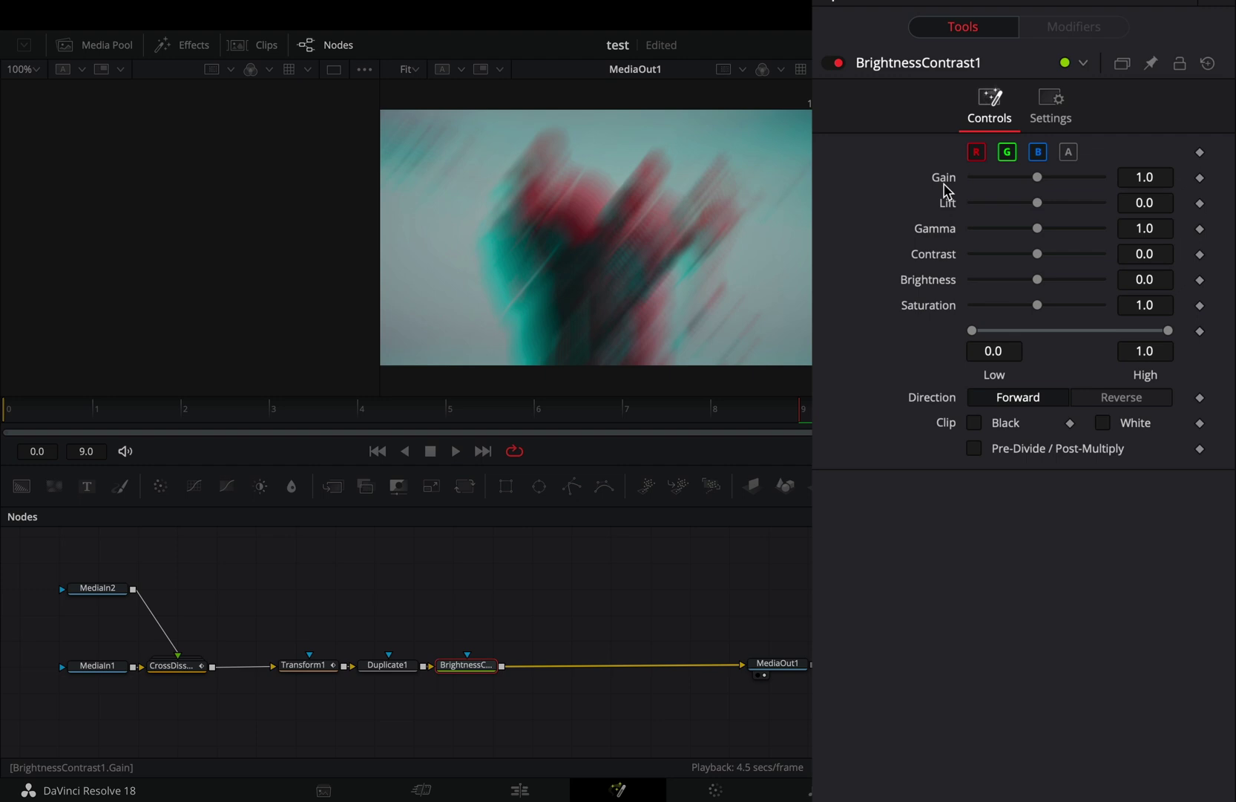
{"action": "right_click", "coordinate": [944, 189]}
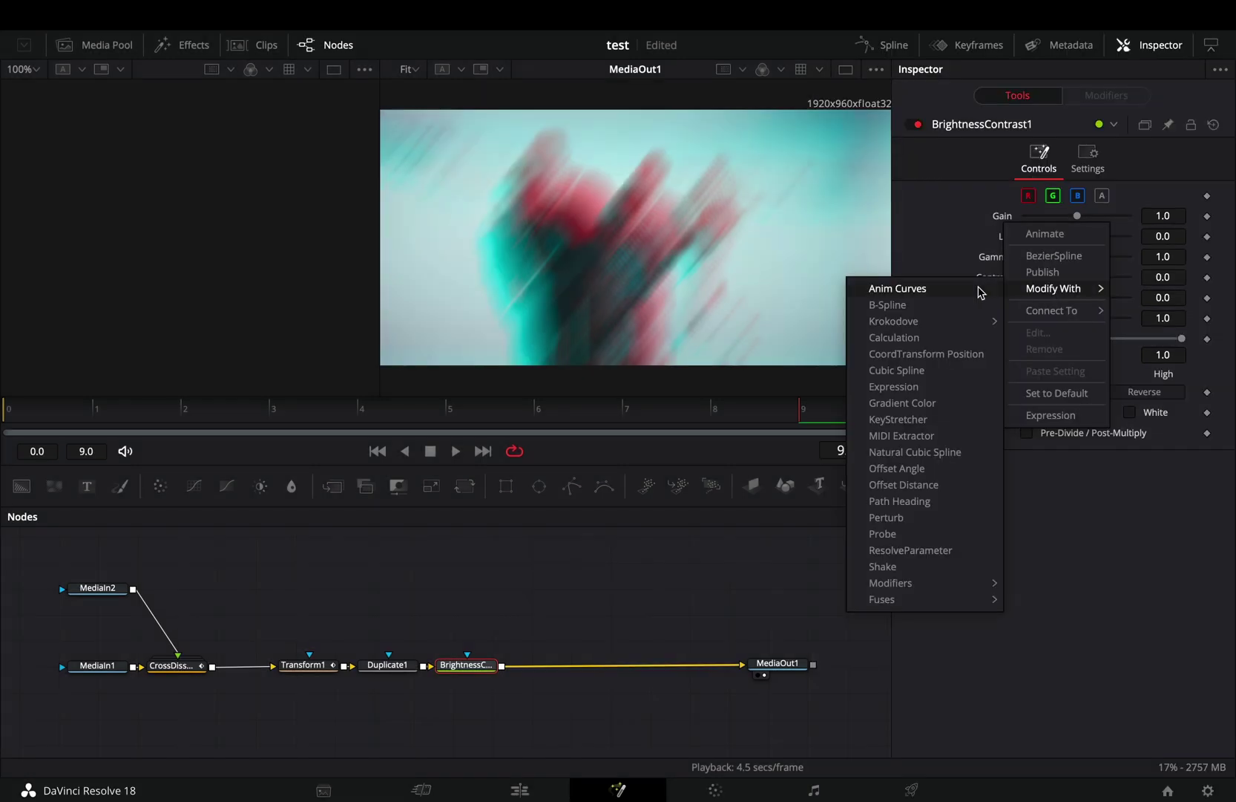
{"action": "left_click", "coordinate": [958, 292]}
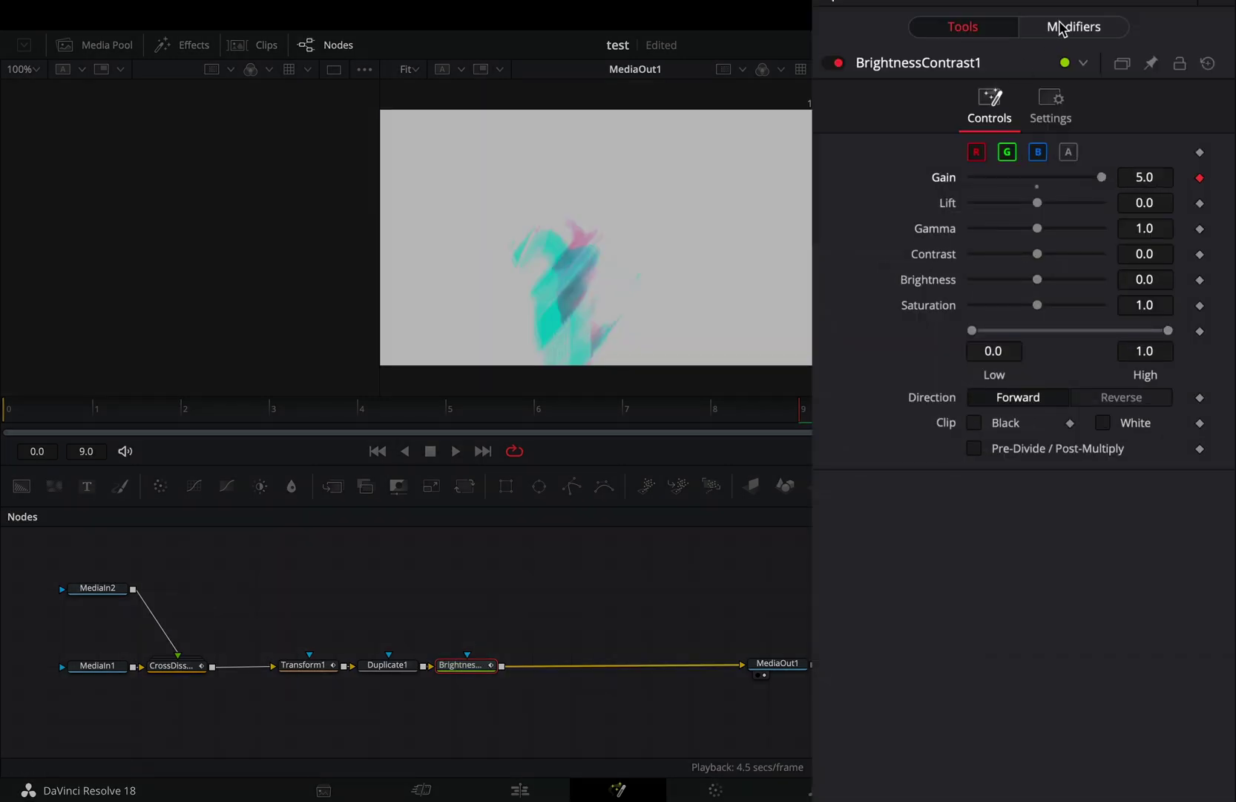
{"action": "left_click", "coordinate": [1062, 29]}
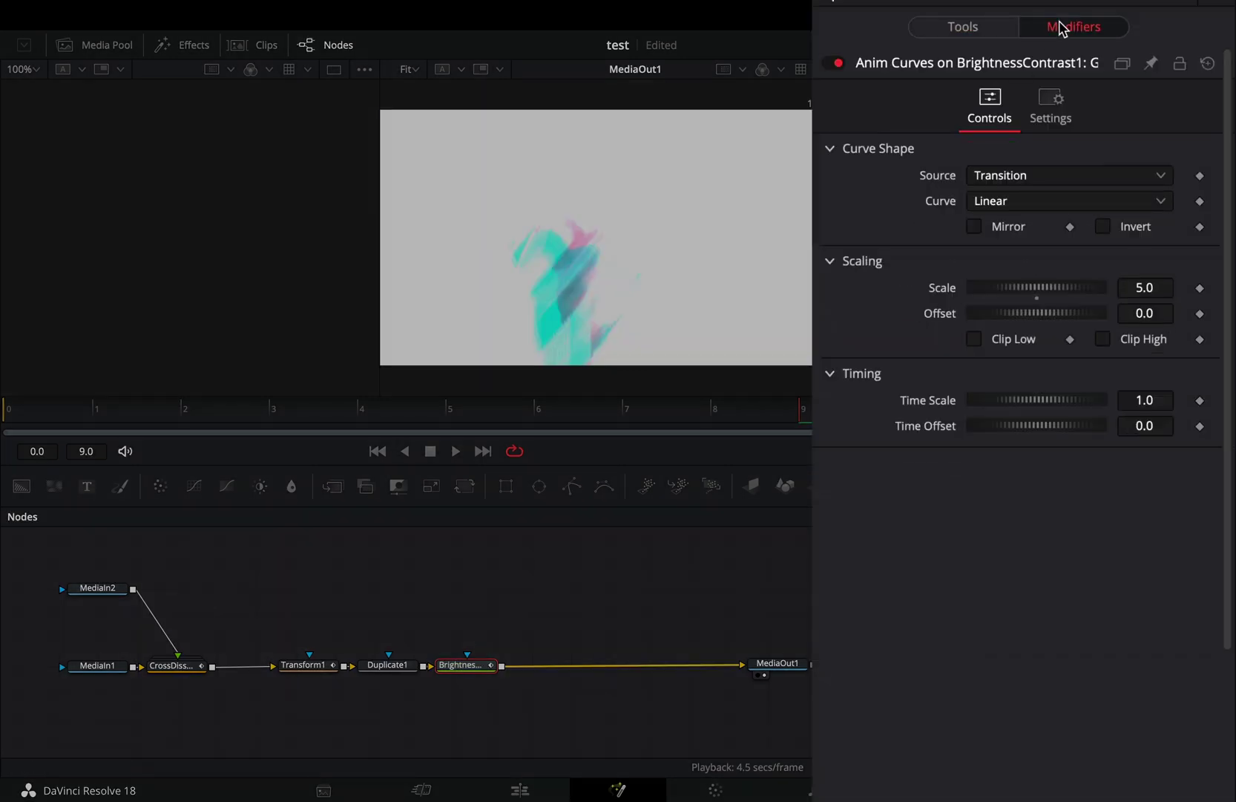
Step: Set the gain curve to Easing, Expo in and out, mirrored, scale 0.5
{"action": "left_click", "coordinate": [1014, 211]}
{"action": "left_click", "coordinate": [1015, 250]}
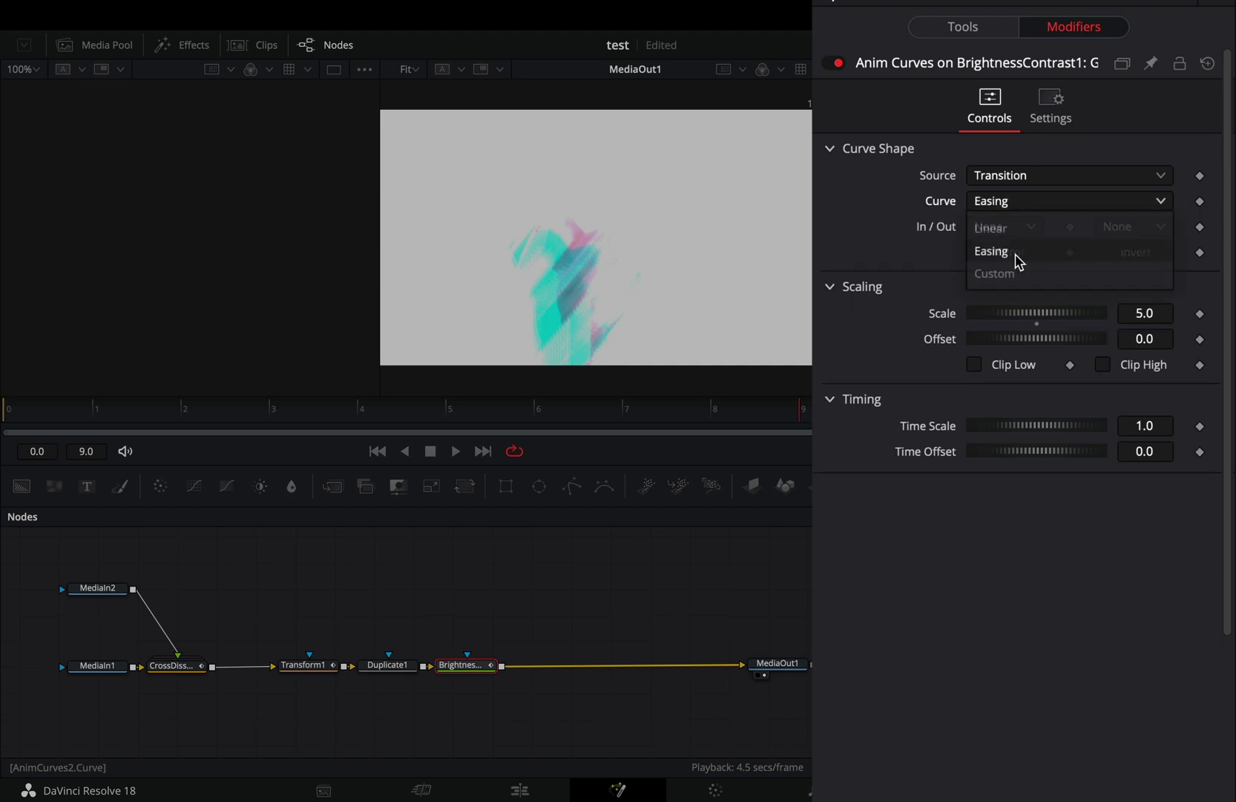
{"action": "left_click", "coordinate": [990, 388]}
{"action": "left_click", "coordinate": [1140, 228]}
{"action": "left_click", "coordinate": [1117, 389]}
{"action": "left_click", "coordinate": [974, 252]}
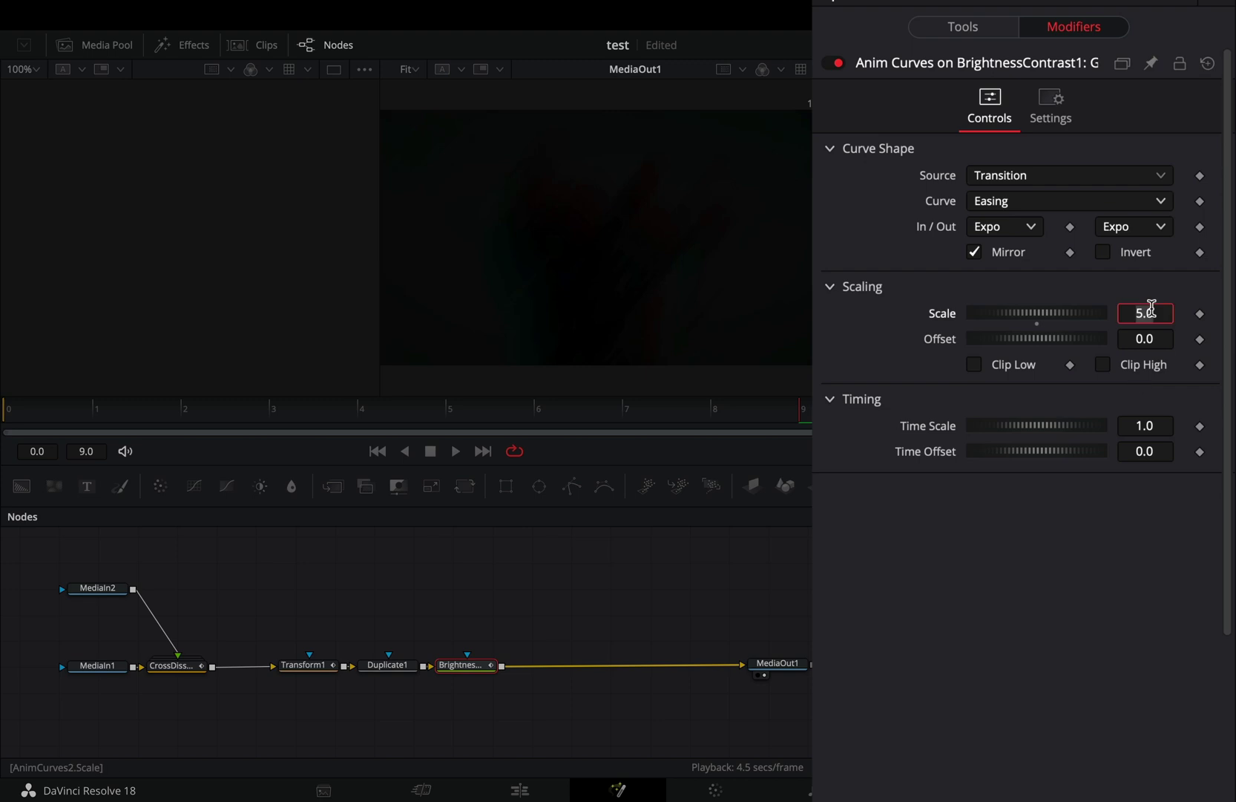
{"action": "type", "text": "0"}
{"action": "key", "text": "Tab"}
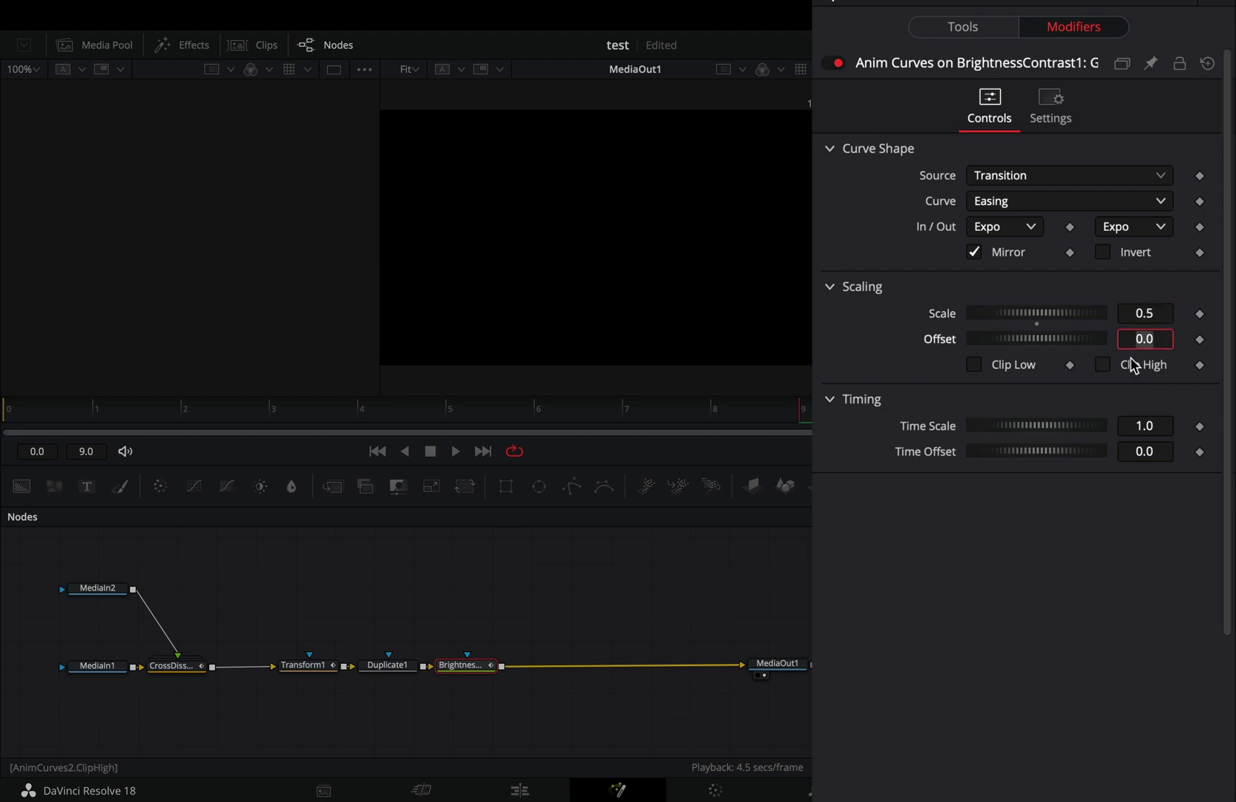